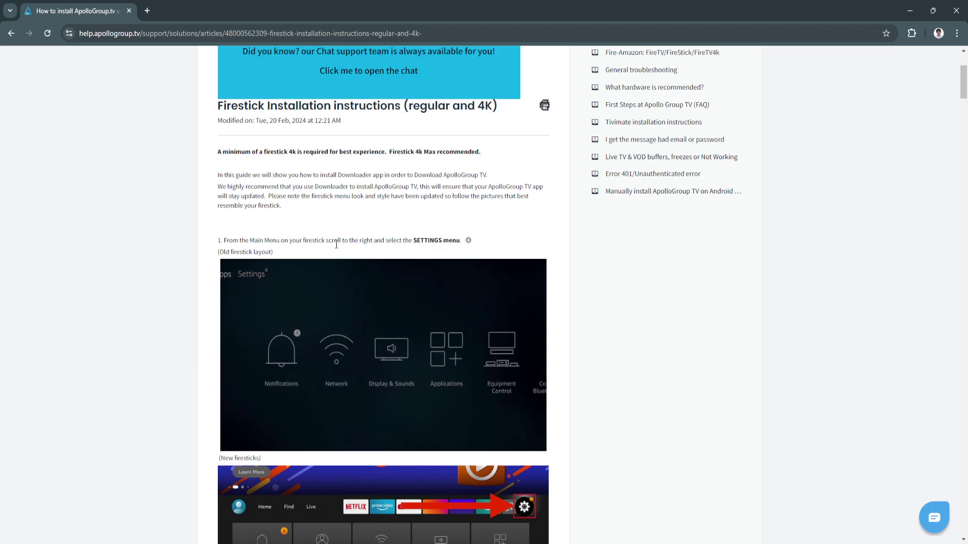
scroll(211, 372, "down", 3)
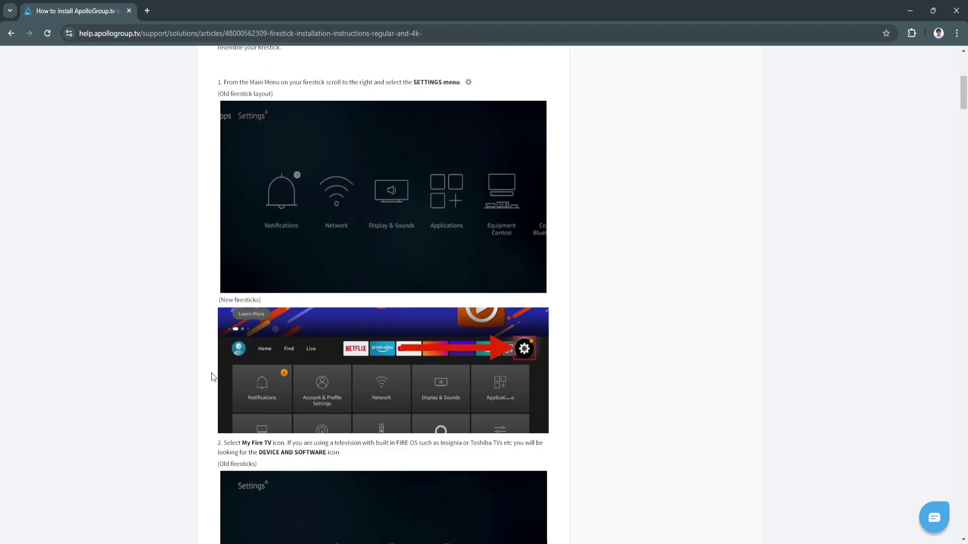
scroll(211, 373, "down", 2)
scroll(211, 373, "down", 2)
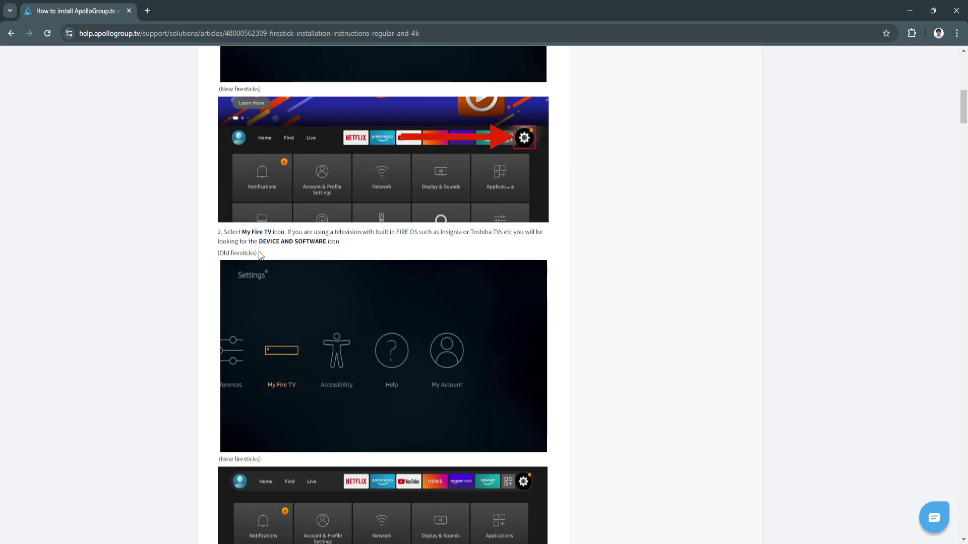
scroll(204, 325, "down", 1)
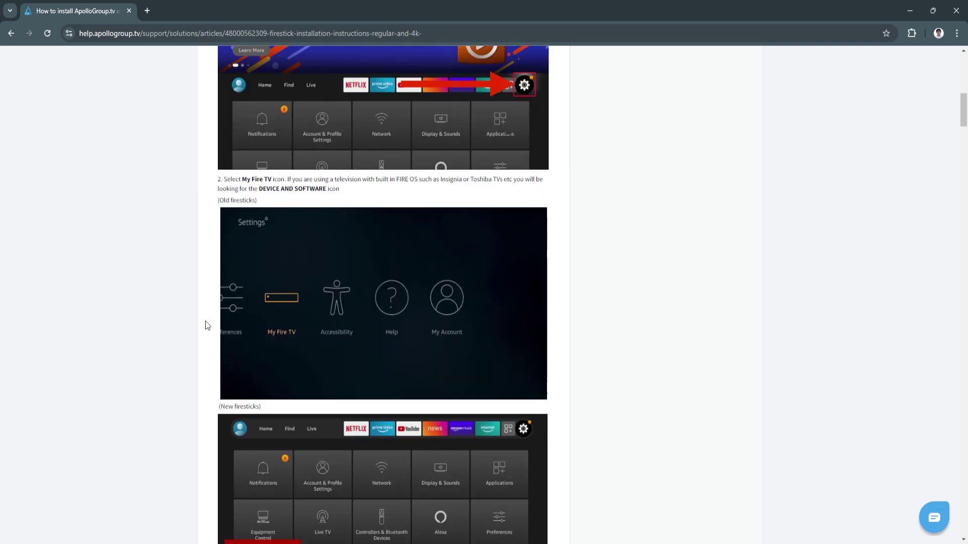
scroll(205, 325, "down", 2)
scroll(204, 324, "down", 1)
scroll(204, 323, "down", 1)
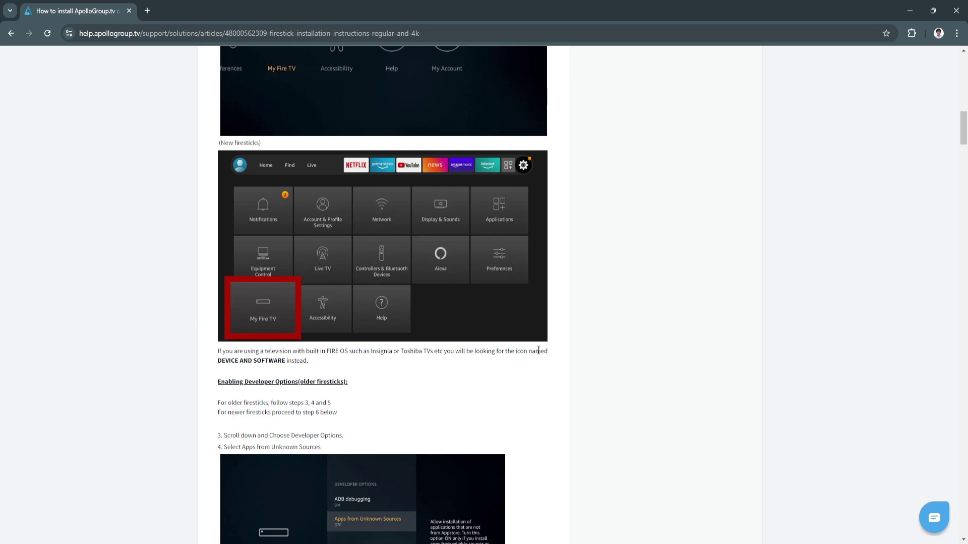
scroll(206, 374, "down", 1)
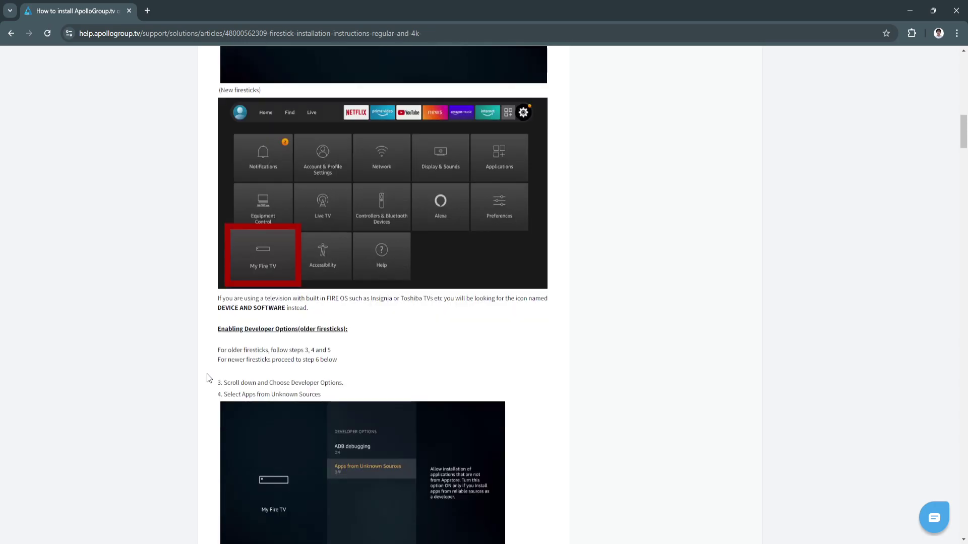
scroll(206, 373, "down", 1)
scroll(206, 374, "down", 1)
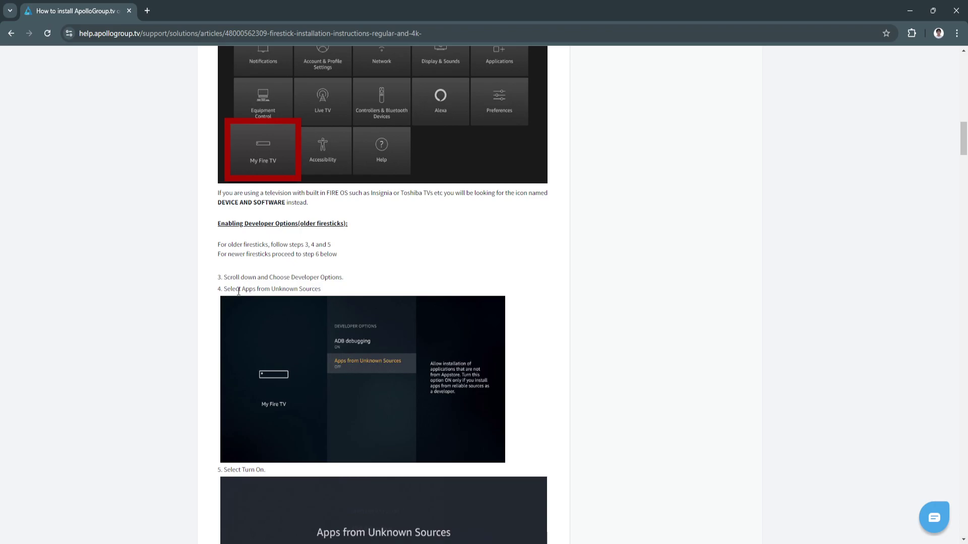
scroll(285, 288, "down", 2)
scroll(227, 303, "down", 1)
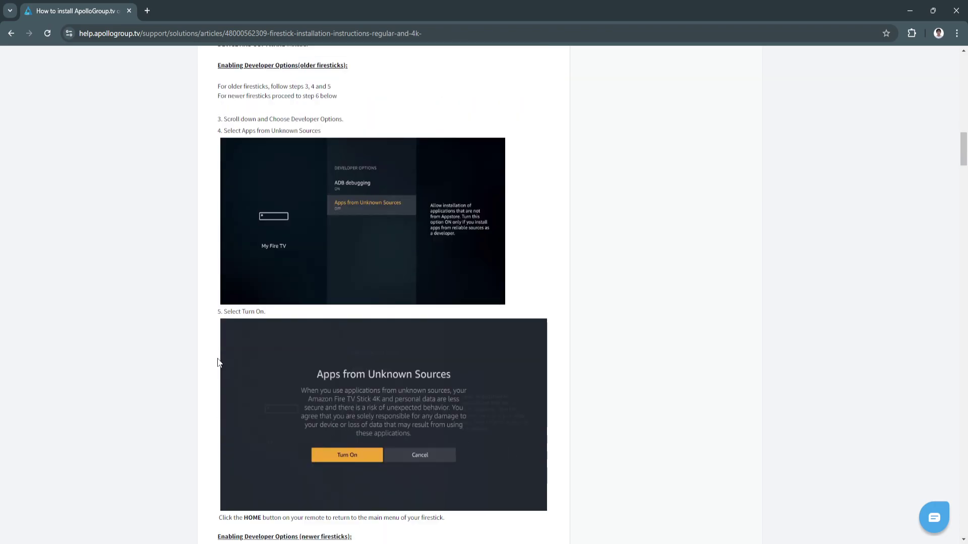
scroll(229, 306, "down", 1)
scroll(223, 310, "down", 2)
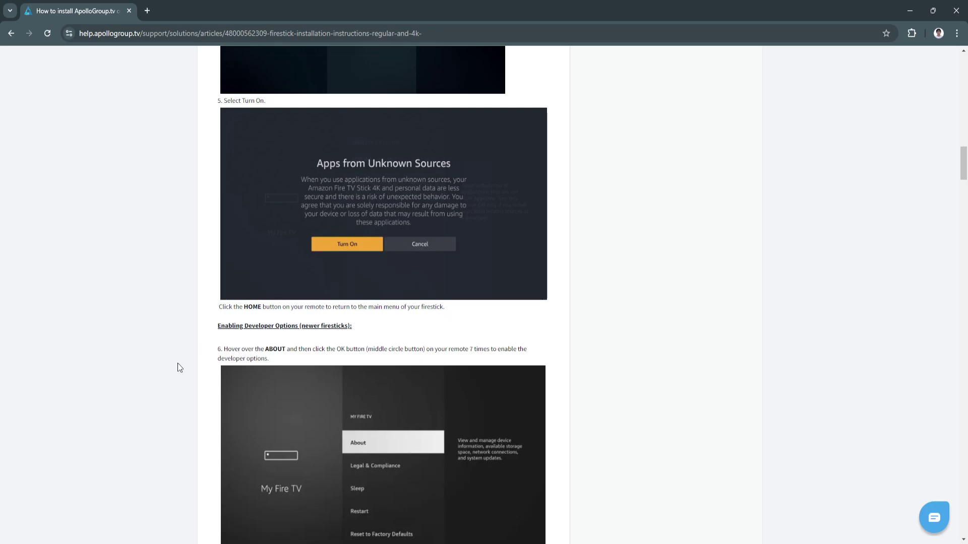
scroll(178, 368, "down", 3)
scroll(189, 370, "down", 1)
scroll(200, 371, "down", 2)
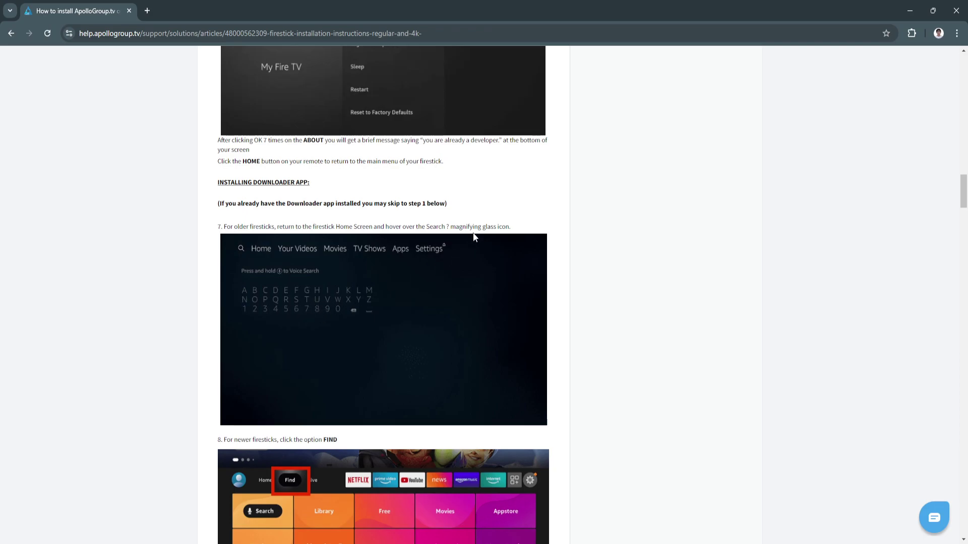
scroll(224, 349, "down", 2)
scroll(210, 349, "down", 1)
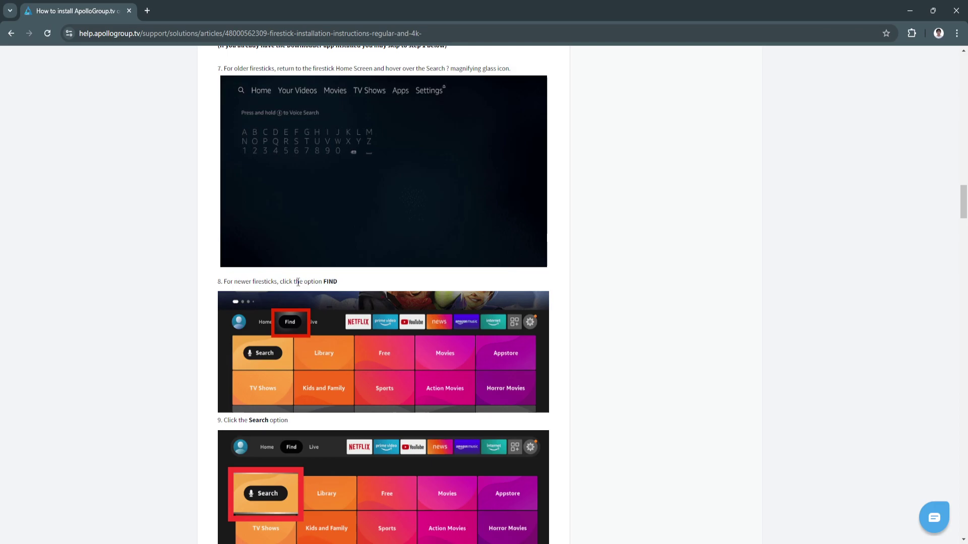
scroll(185, 401, "down", 2)
scroll(185, 401, "down", 1)
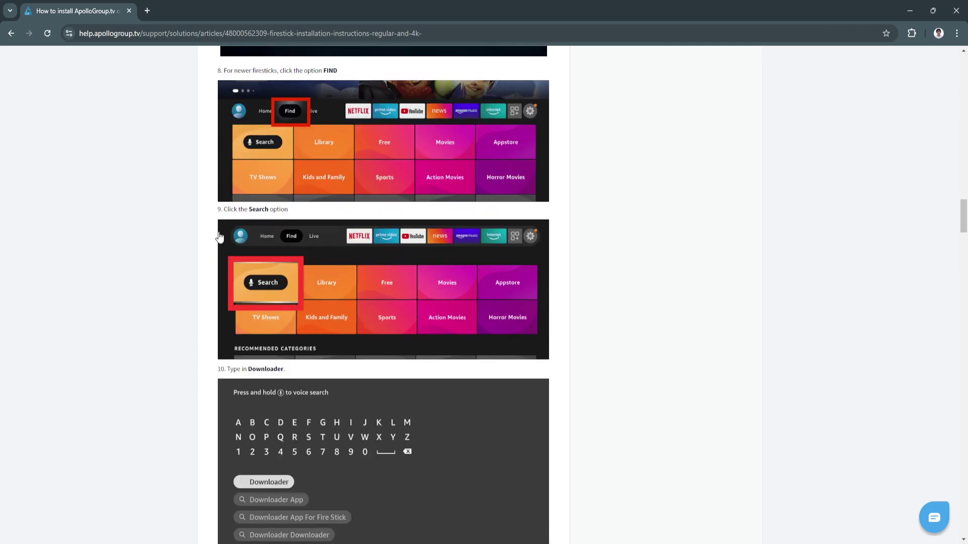
scroll(208, 380, "down", 1)
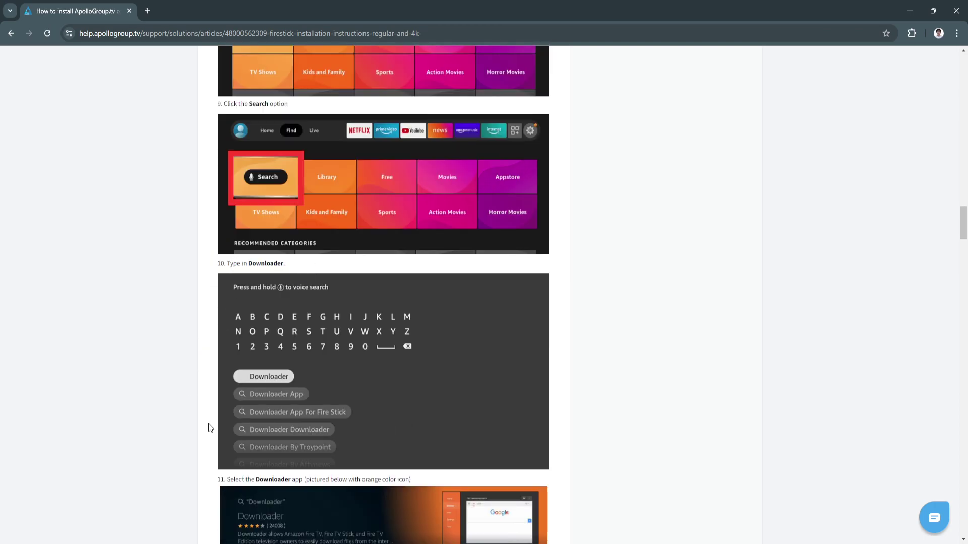
scroll(204, 417, "down", 2)
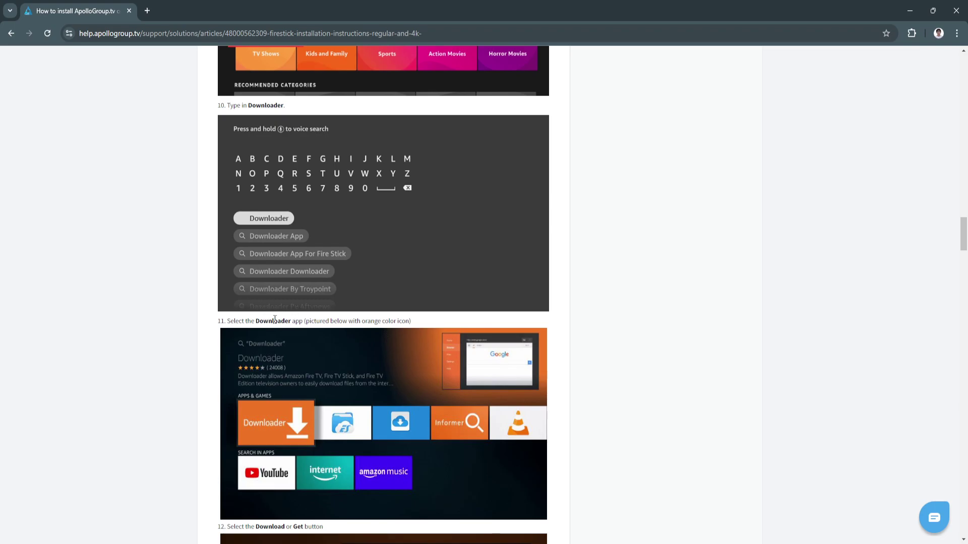
scroll(329, 333, "down", 1)
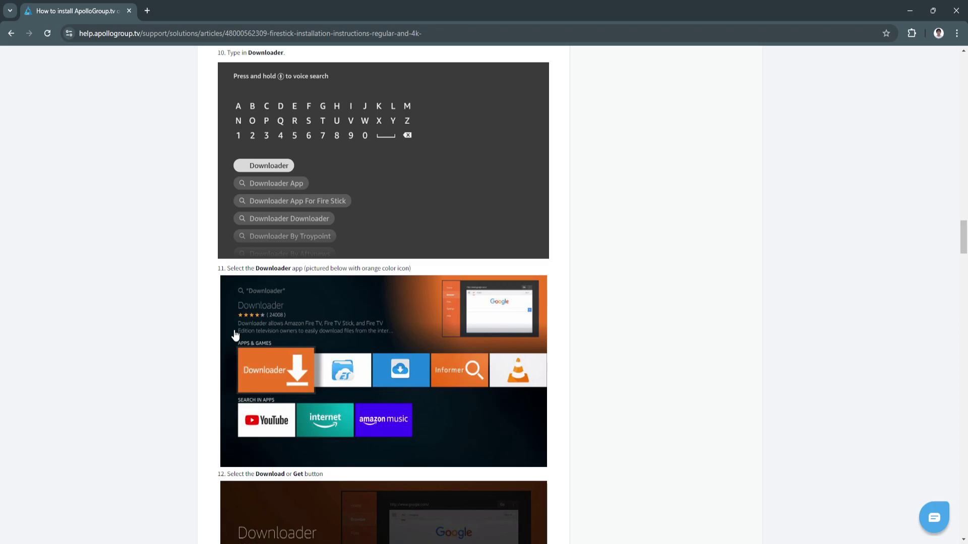
scroll(196, 392, "down", 3)
scroll(198, 385, "down", 2)
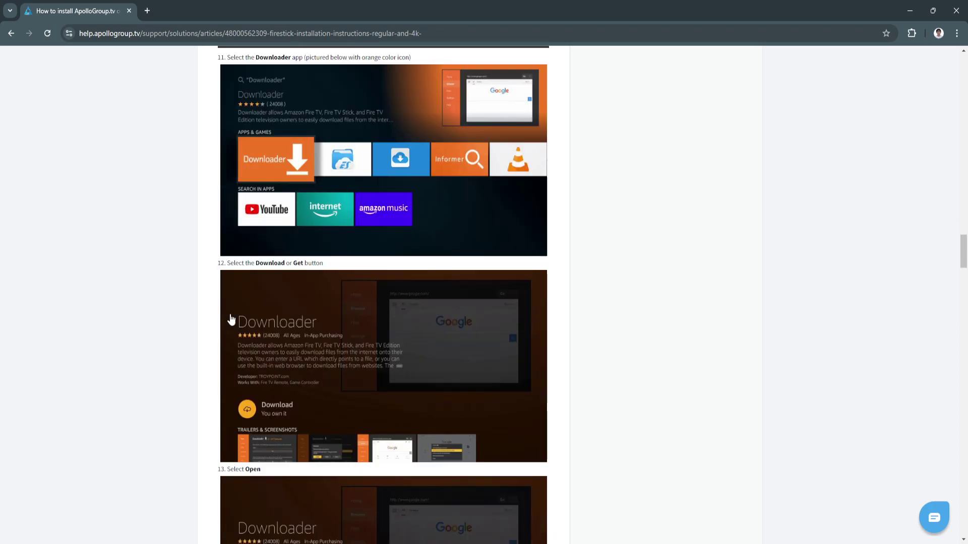
scroll(208, 348, "down", 3)
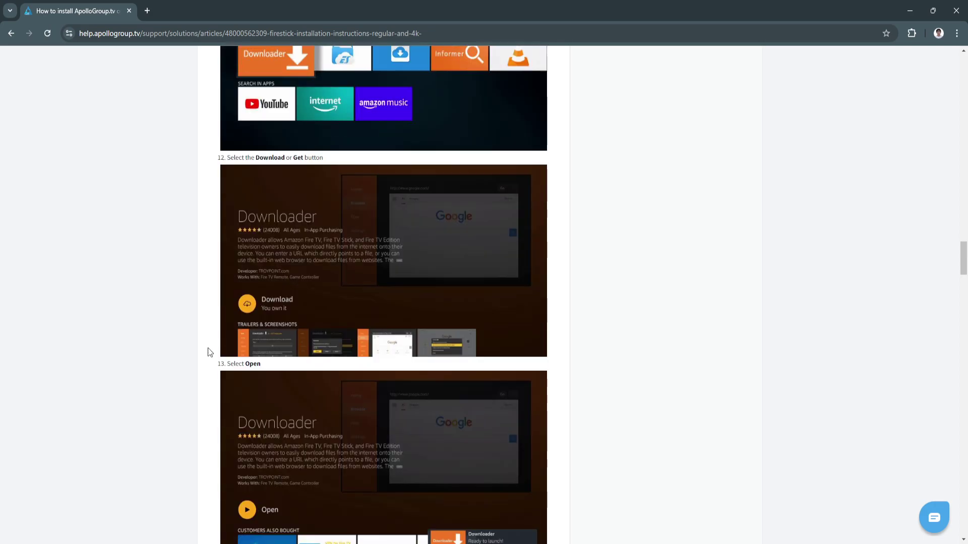
scroll(208, 348, "down", 2)
scroll(210, 373, "down", 3)
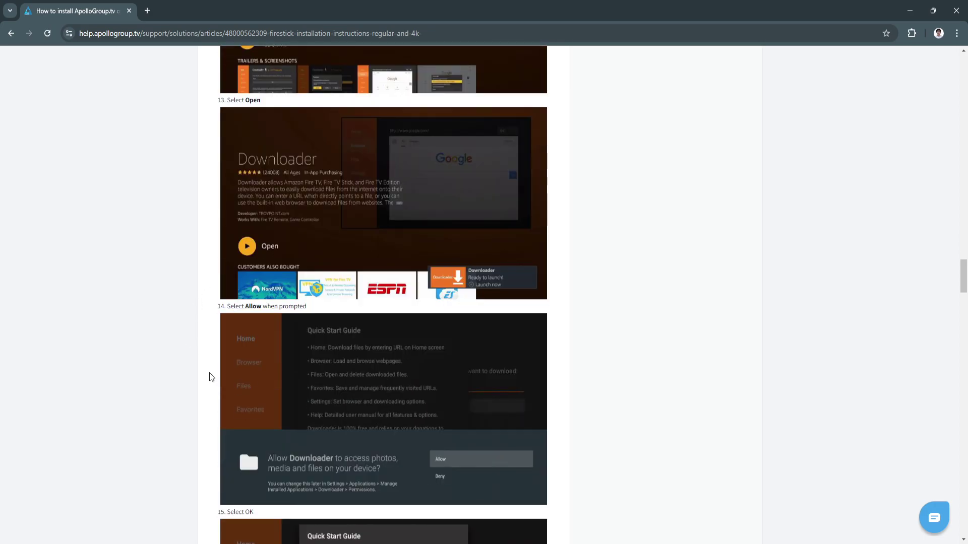
scroll(209, 373, "down", 1)
scroll(209, 373, "down", 1)
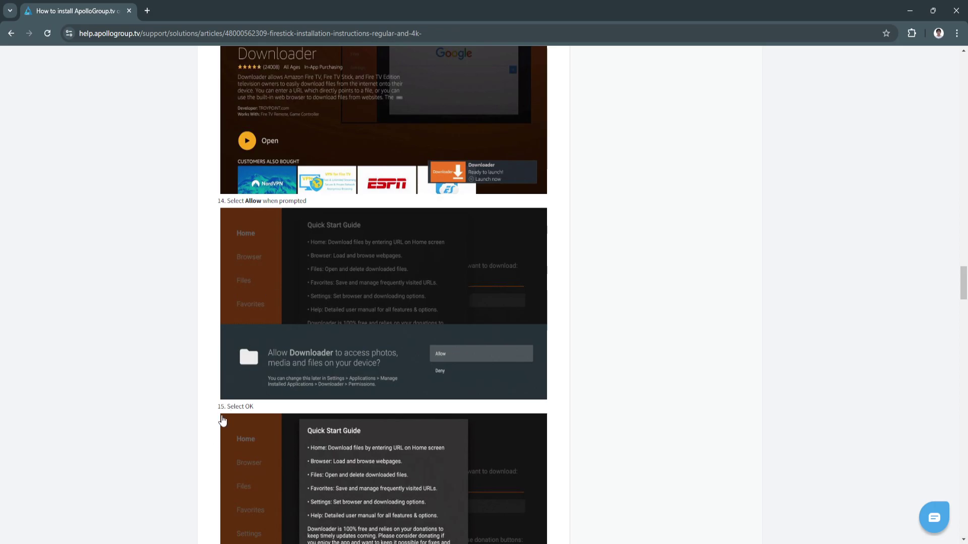
scroll(219, 424, "down", 3)
scroll(213, 417, "down", 2)
scroll(211, 415, "down", 1)
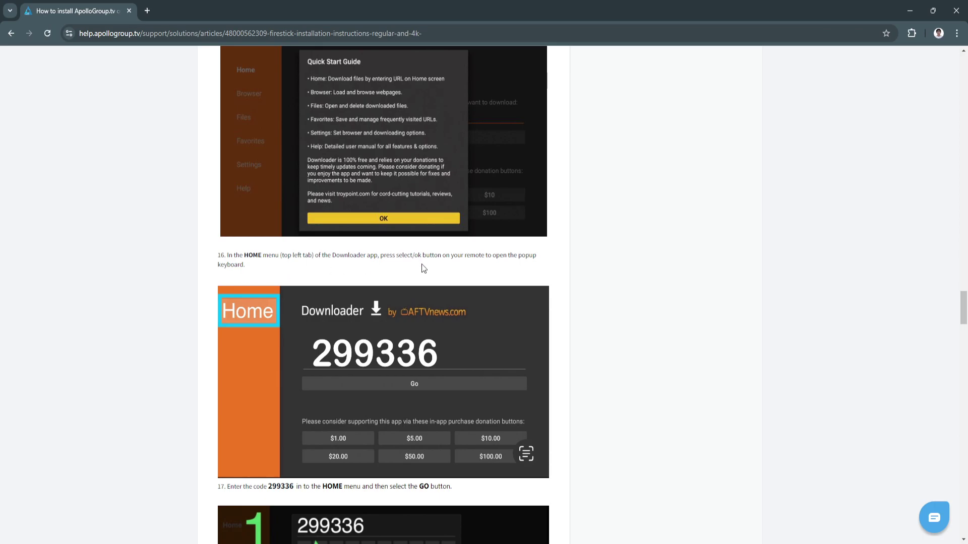
scroll(201, 383, "down", 2)
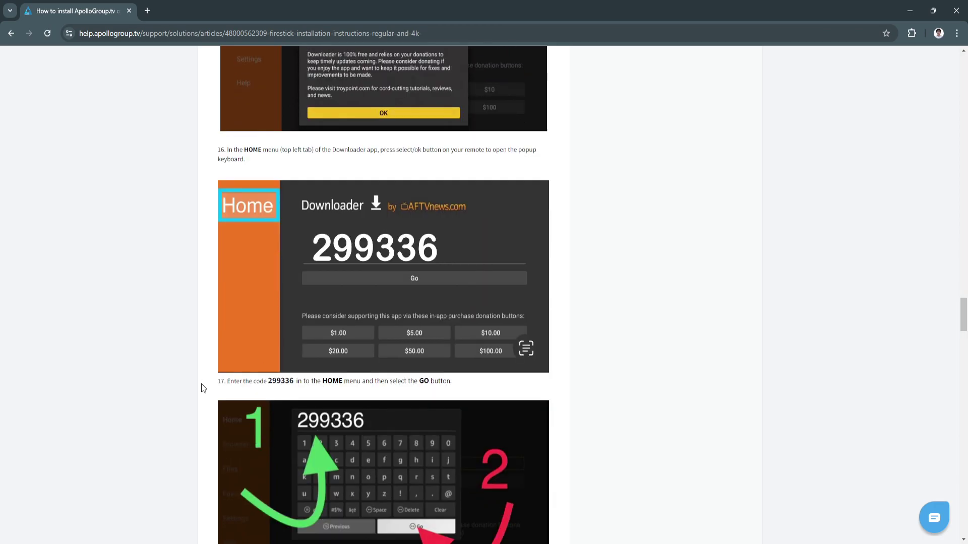
scroll(200, 382, "down", 2)
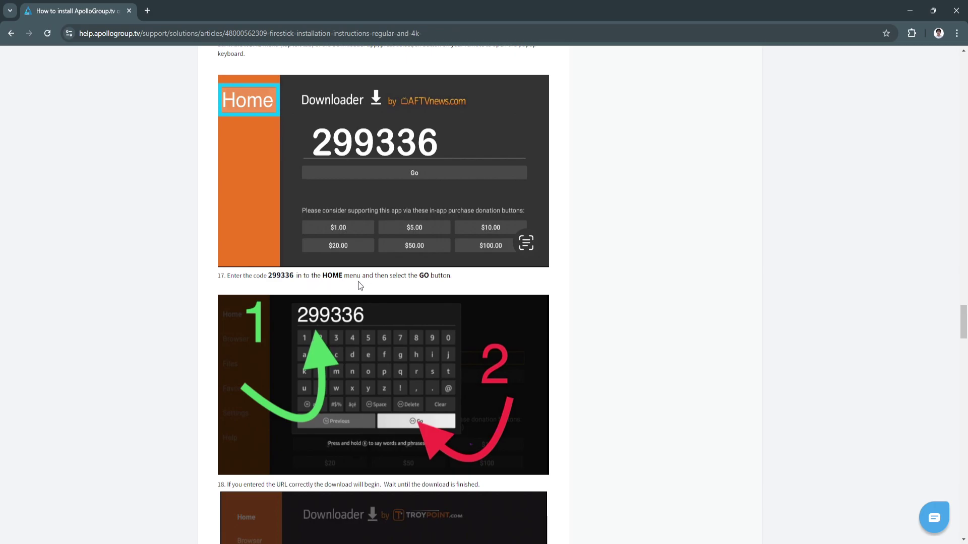
scroll(416, 283, "down", 2)
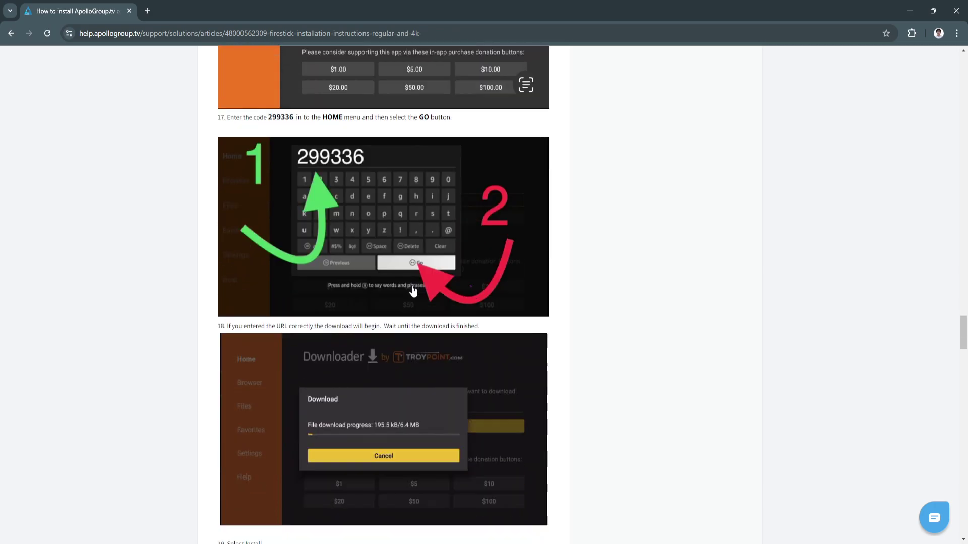
scroll(416, 283, "down", 2)
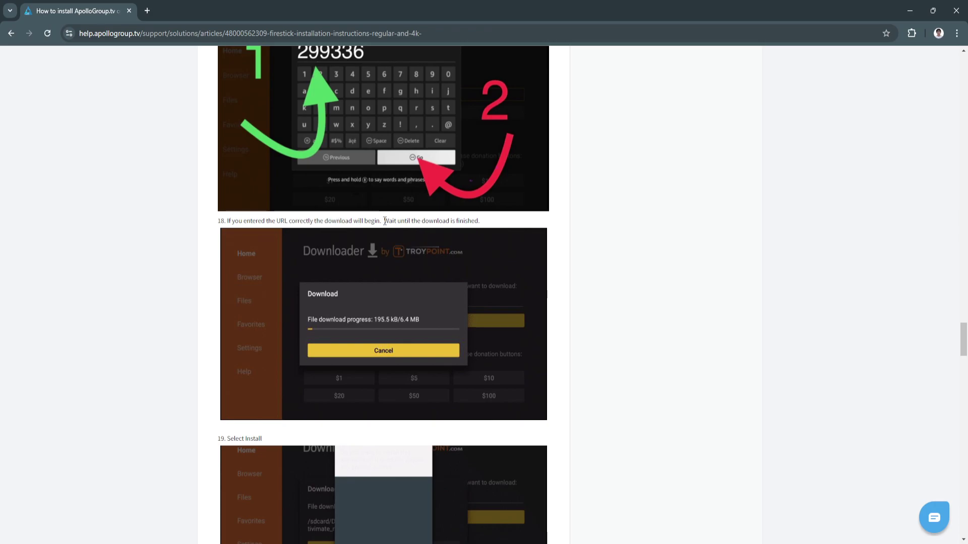
scroll(197, 381, "down", 2)
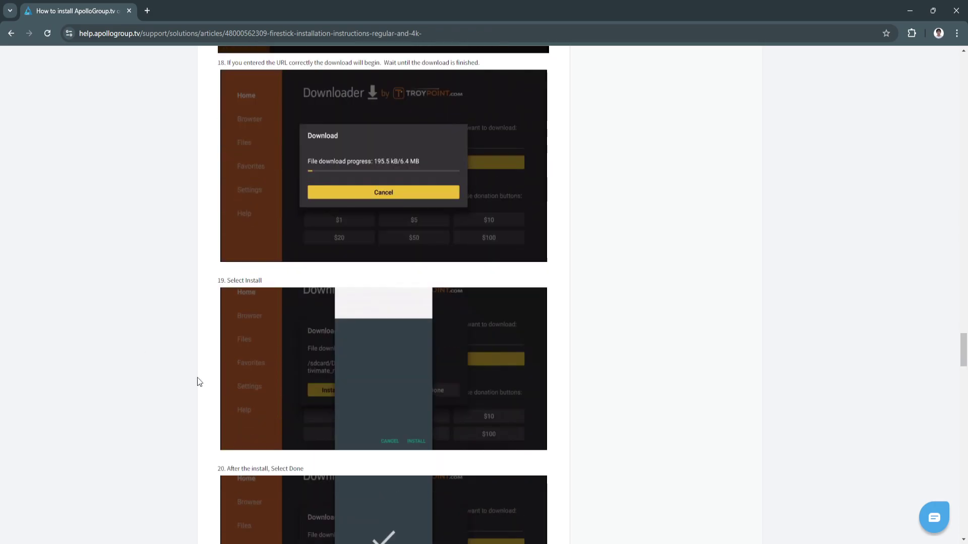
scroll(189, 395, "down", 2)
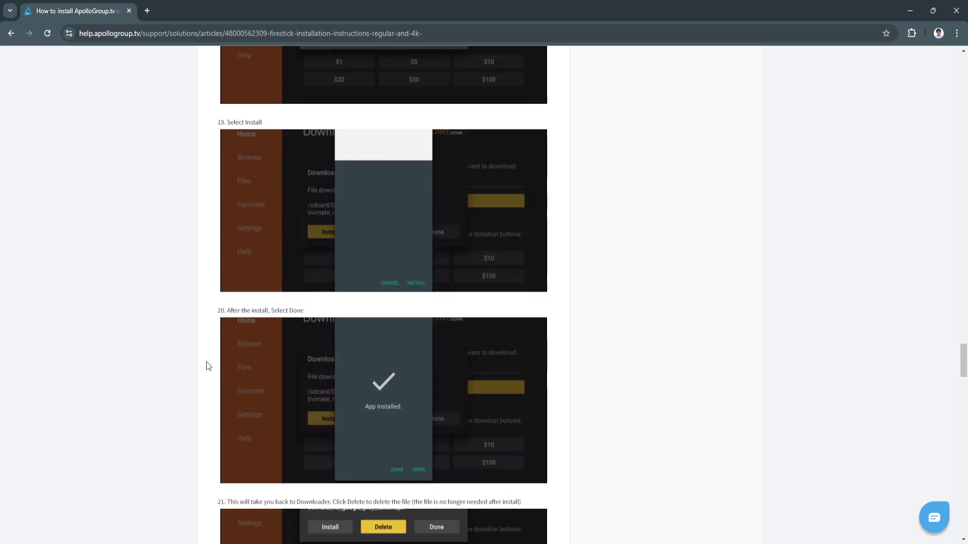
scroll(192, 405, "down", 3)
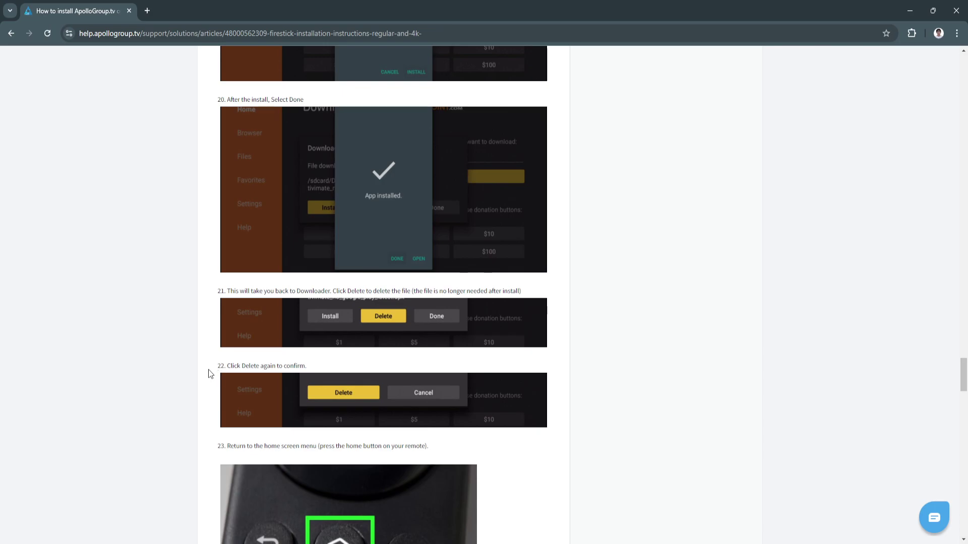
scroll(207, 370, "down", 2)
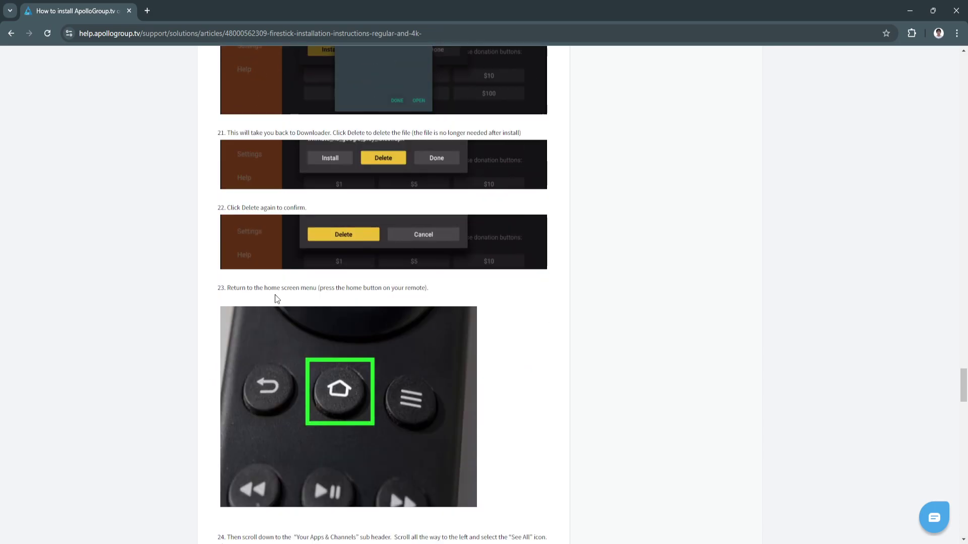
scroll(203, 387, "down", 1)
scroll(212, 425, "down", 1)
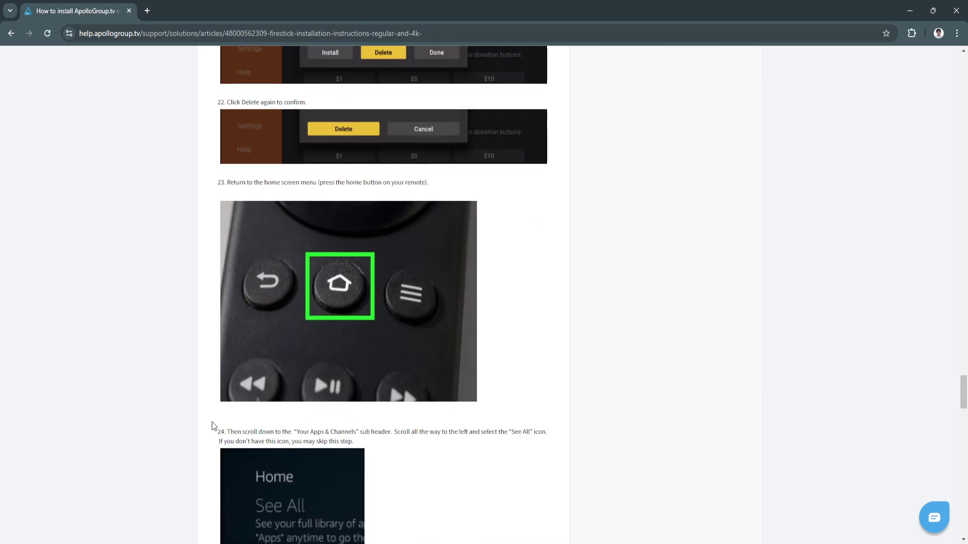
scroll(213, 426, "down", 1)
scroll(210, 422, "down", 1)
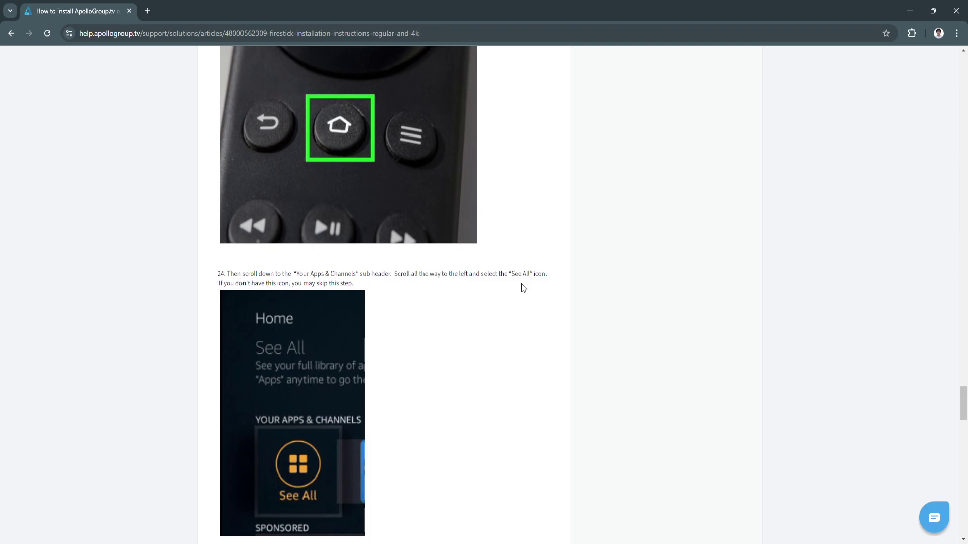
scroll(255, 329, "down", 2)
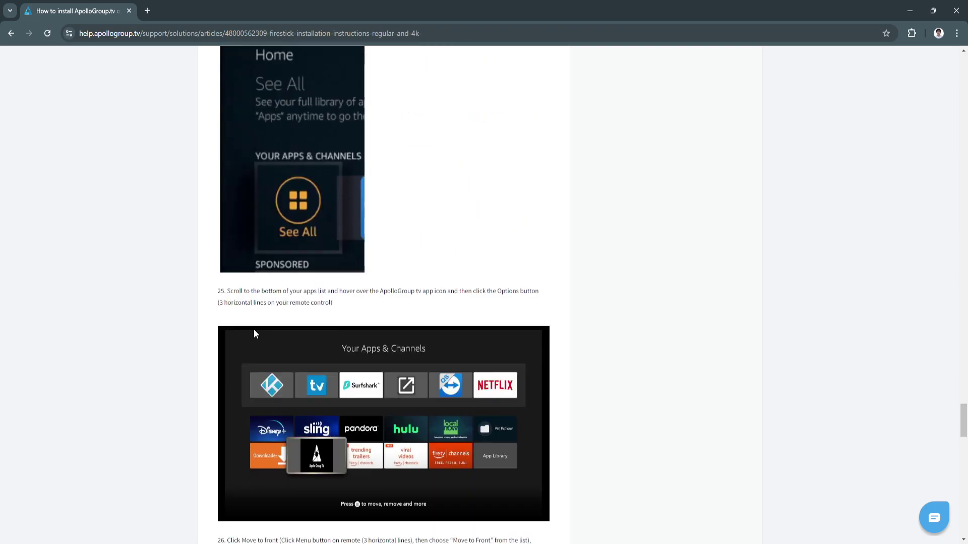
scroll(254, 329, "down", 2)
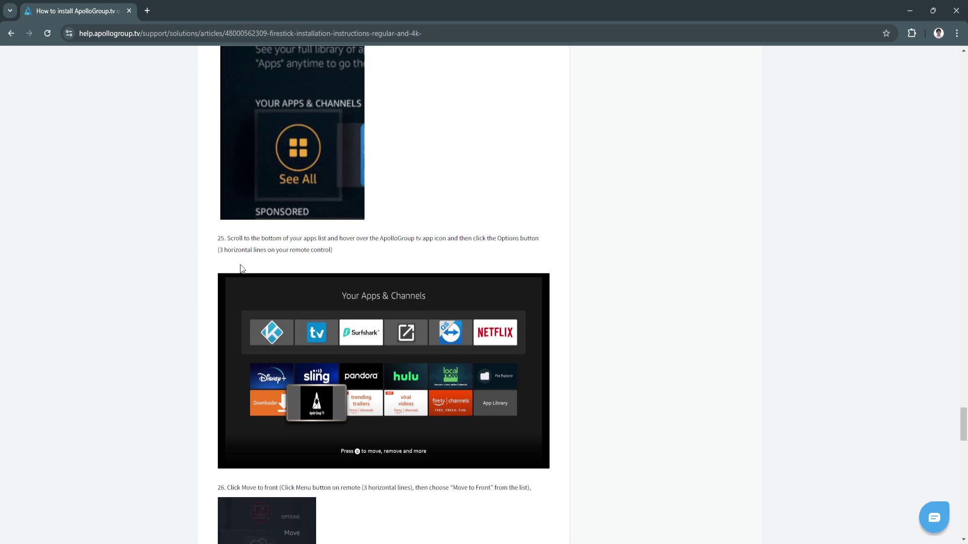